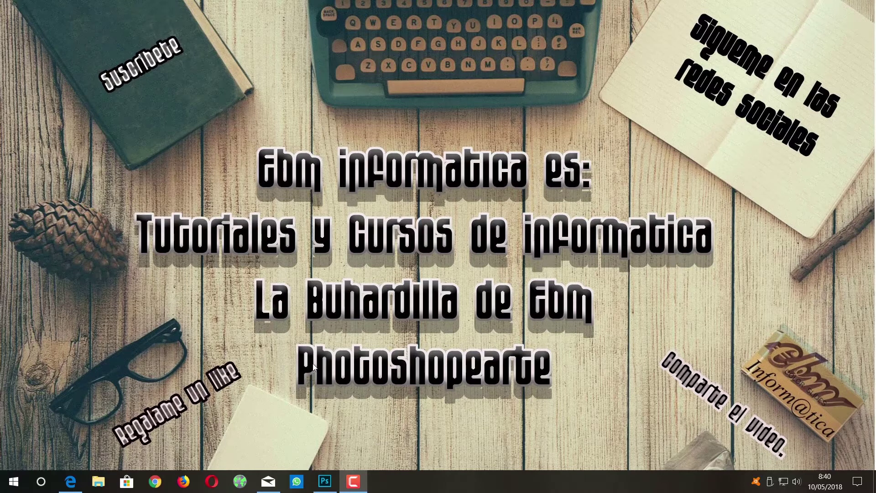
- Restore the Photoshop window showing Fotograma_noche_opera.jpg from the taskbar
left_click(324, 481)
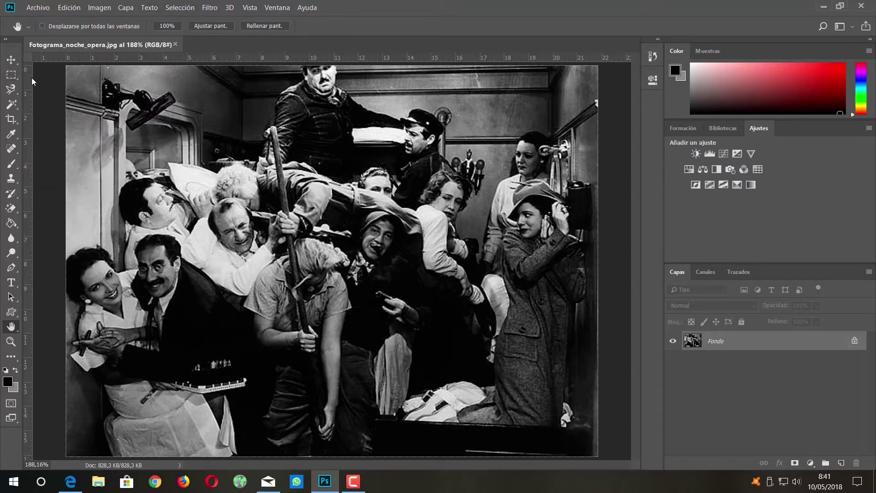
- Select the Move tool and look at its alternative tool variants
left_click(11, 60)
right_click(12, 62)
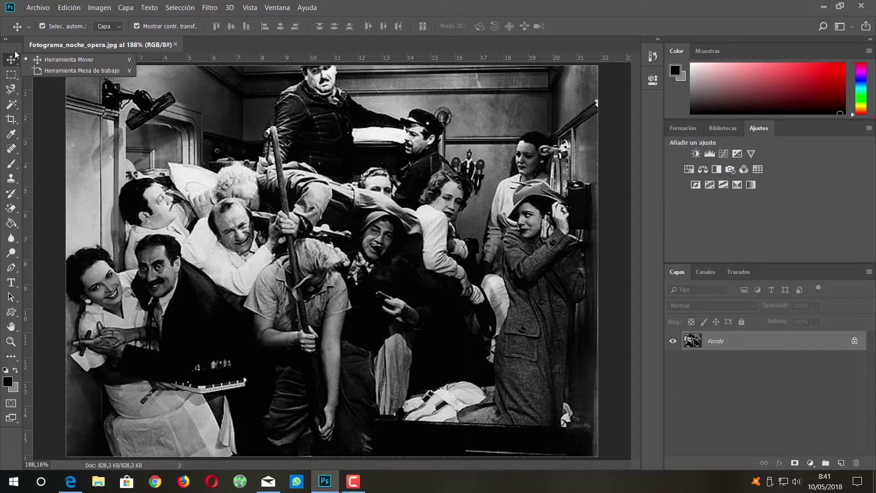
left_click(37, 114)
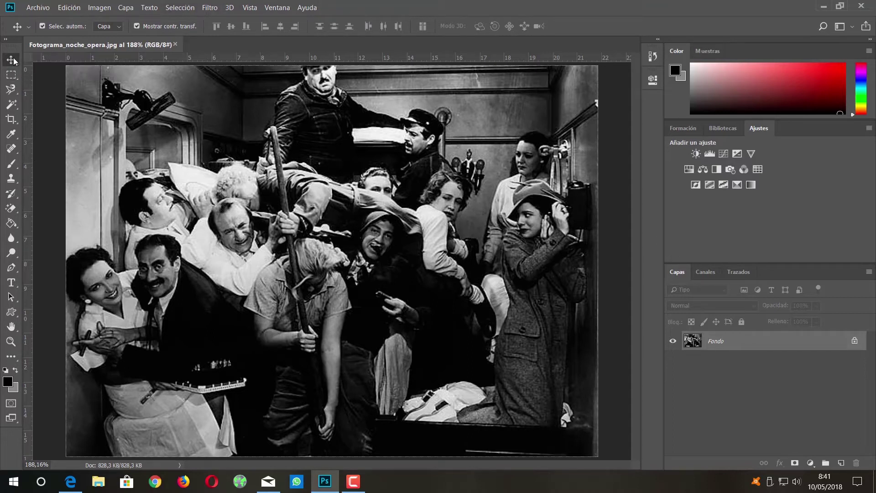
right_click(12, 62)
left_click(47, 116)
- Switch to the Rectangular Marquee tool and show its selection-shape variants
left_click(15, 77)
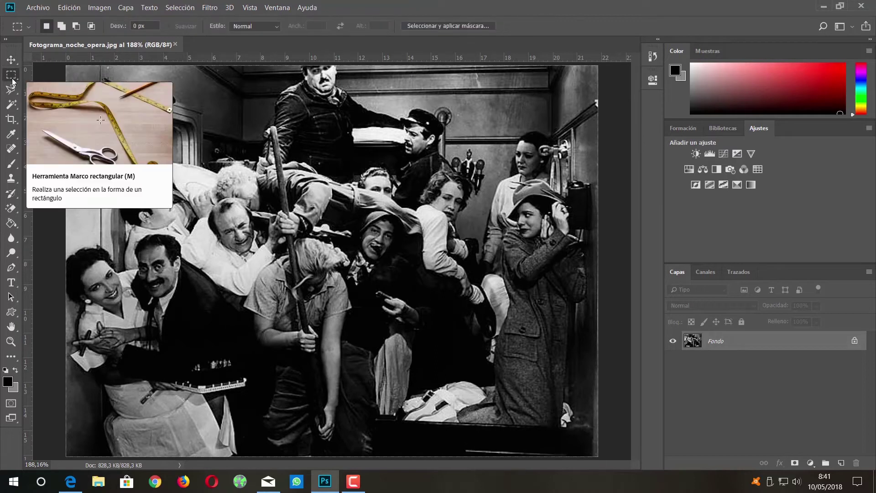
right_click(14, 81)
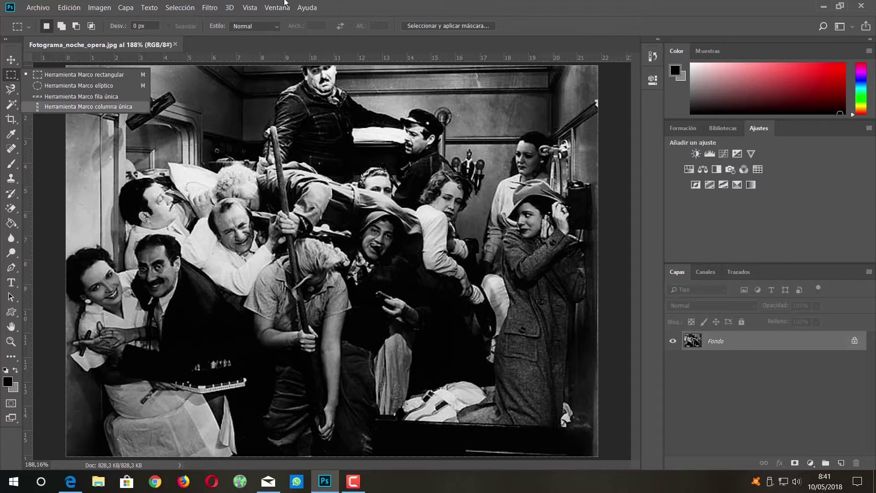
left_click(370, 3)
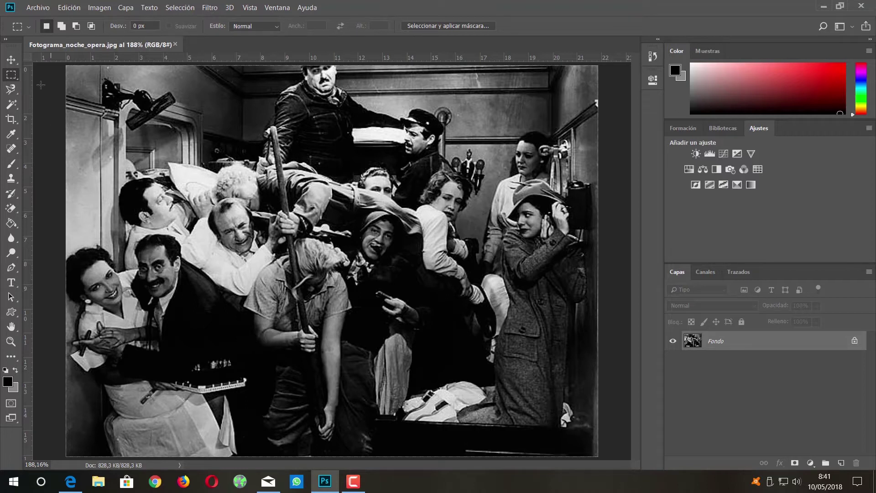
right_click(11, 76)
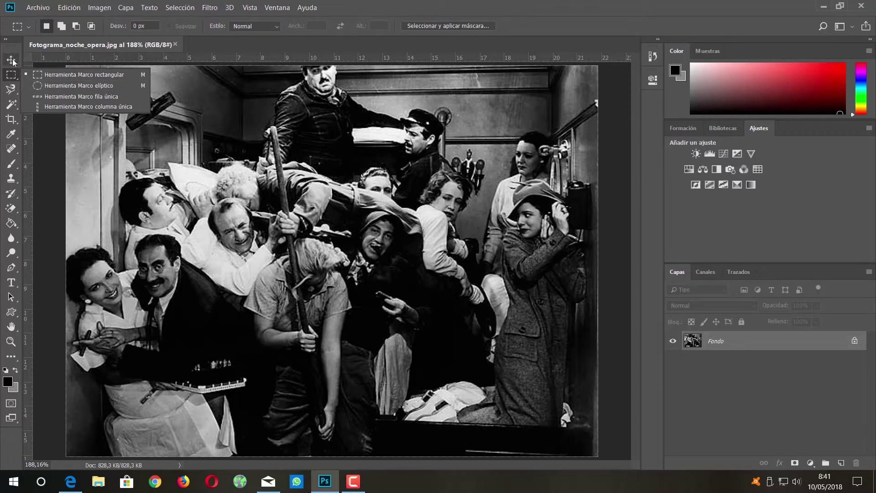
- Cycle marquee variants from Single Row to Rectangular, ending on Elliptical Marquee
left_click(73, 97)
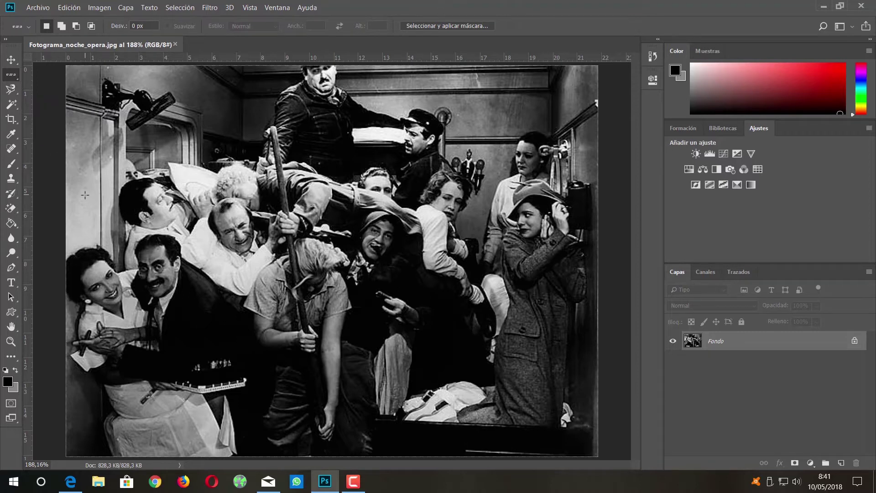
key("m")
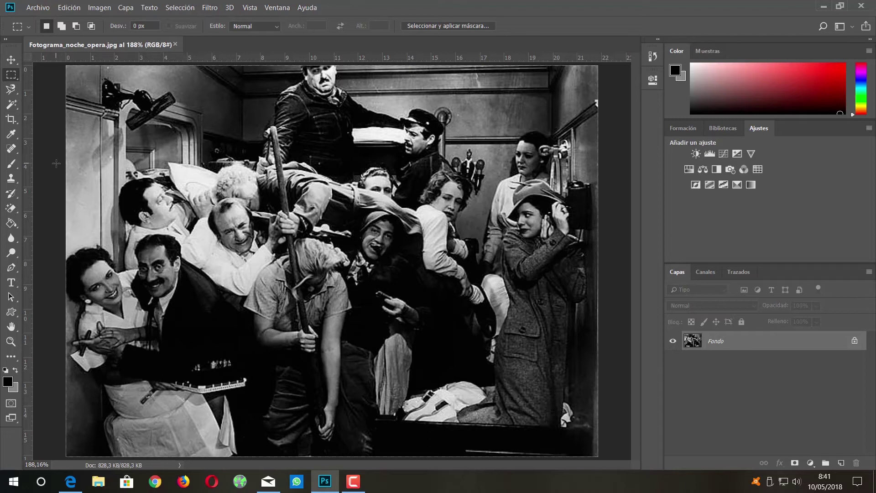
key("shift+m")
key("shift+m")
key("shift+m")
right_click(12, 77)
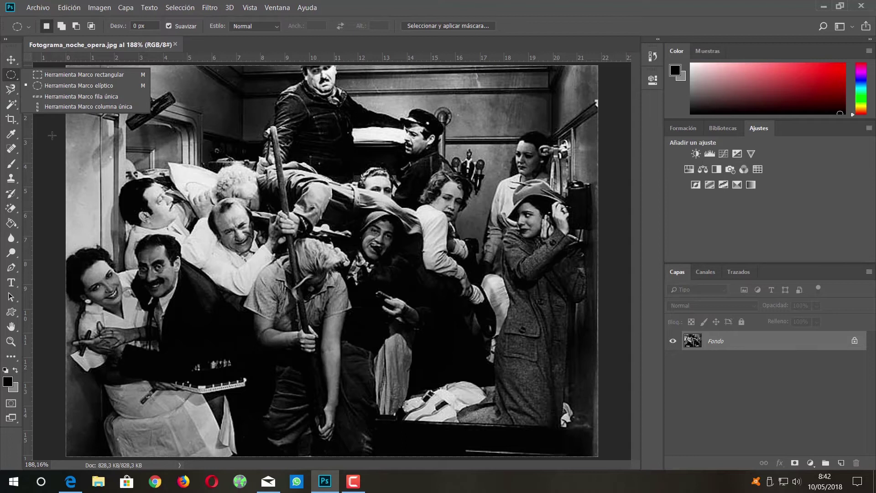
left_click(368, 6)
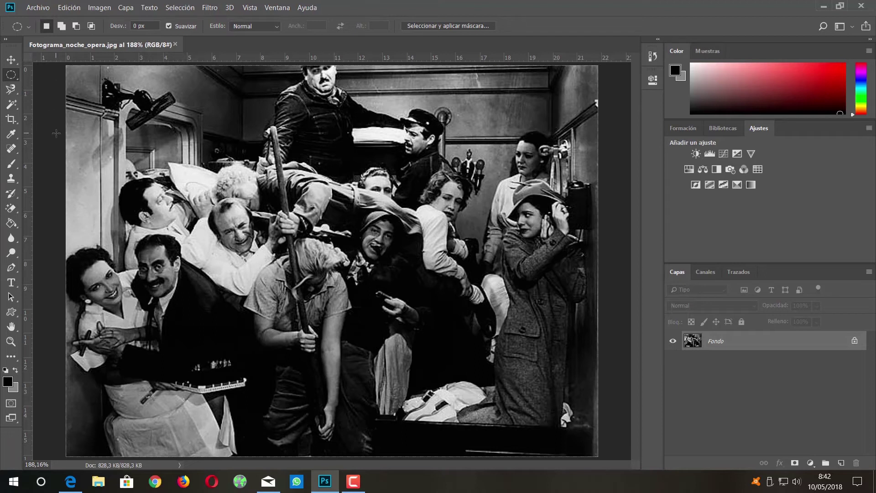
- Cycle through Brush, Pencil and Color Replacement tools, then return to the Brush
left_click(13, 167)
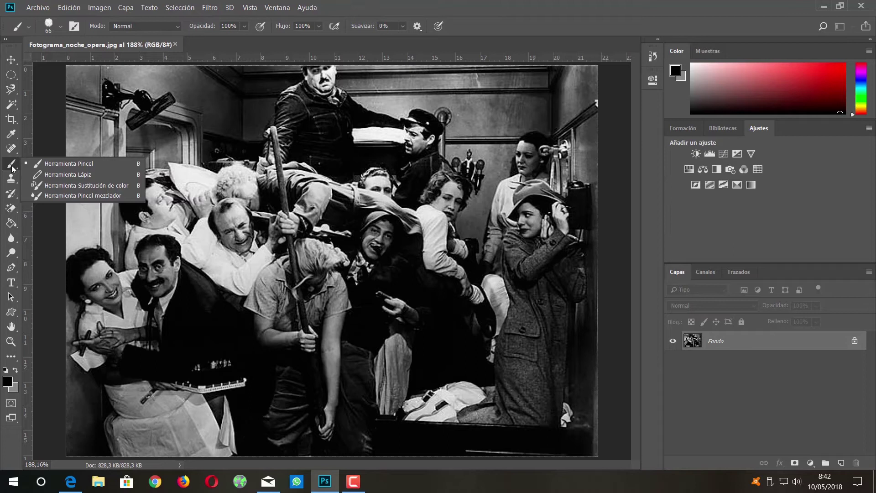
left_click(69, 164)
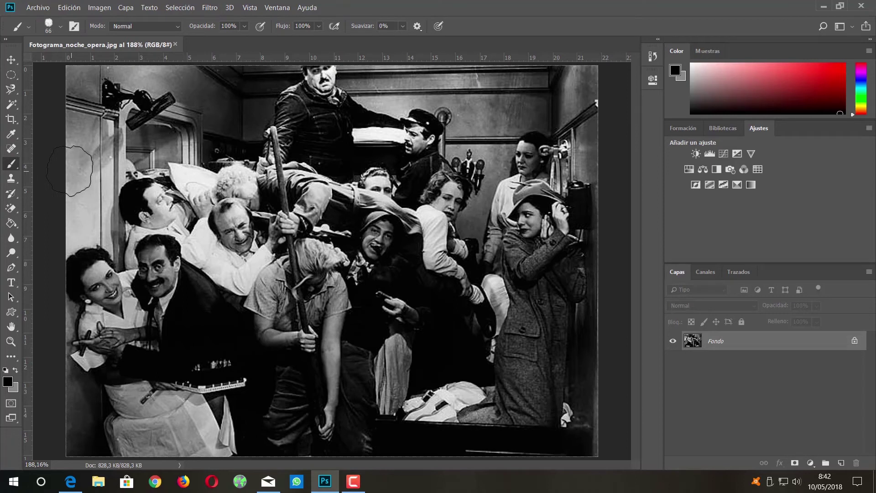
key("shift+b")
key("shift+b")
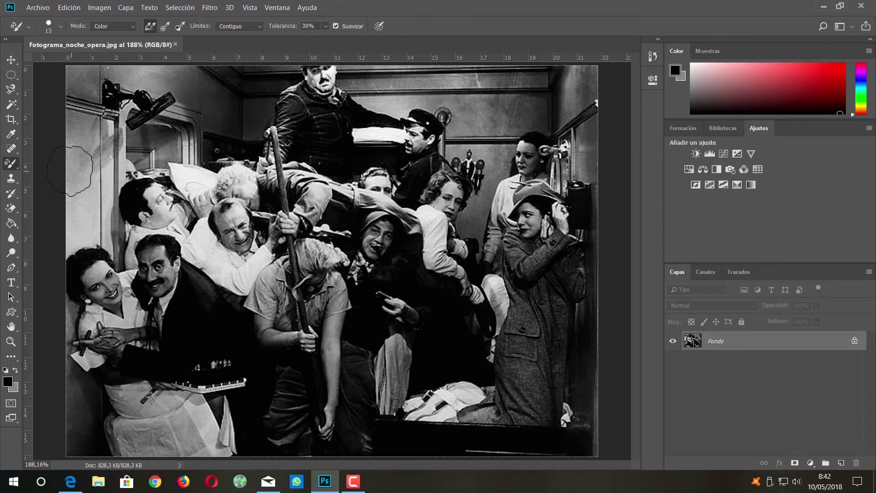
key("shift+b")
key("shift+b")
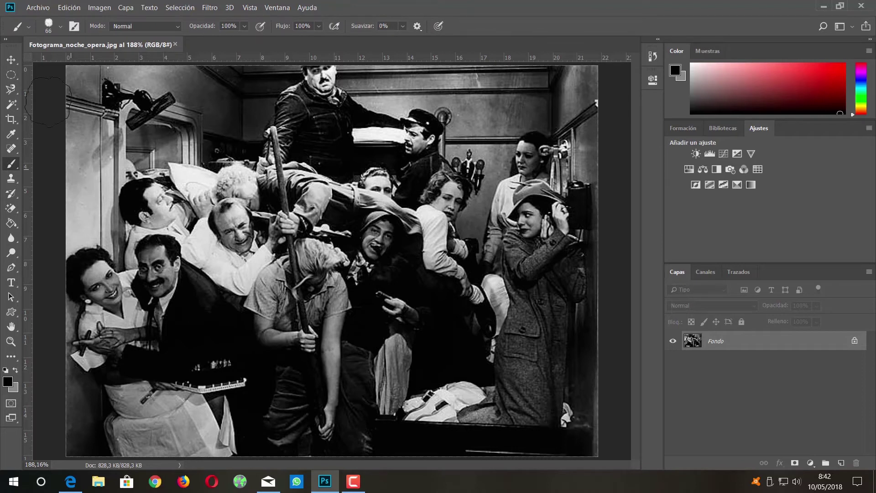
left_click(11, 75)
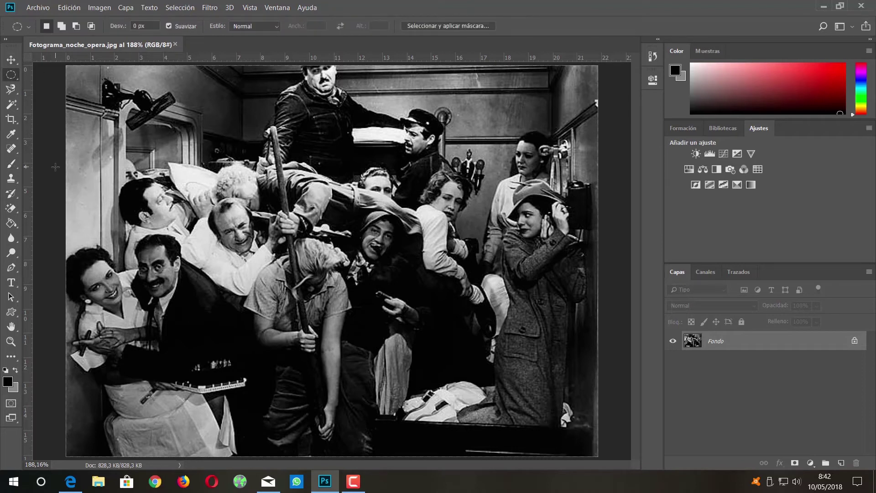
key("b")
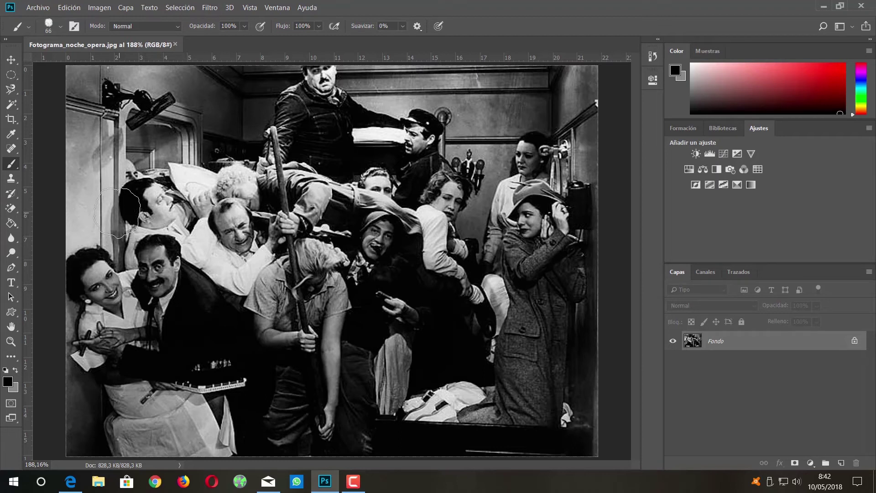
- Uncheck 'Usar tecla Mayús para cambiar de herramienta' in Herramientas preferences
left_click(69, 7)
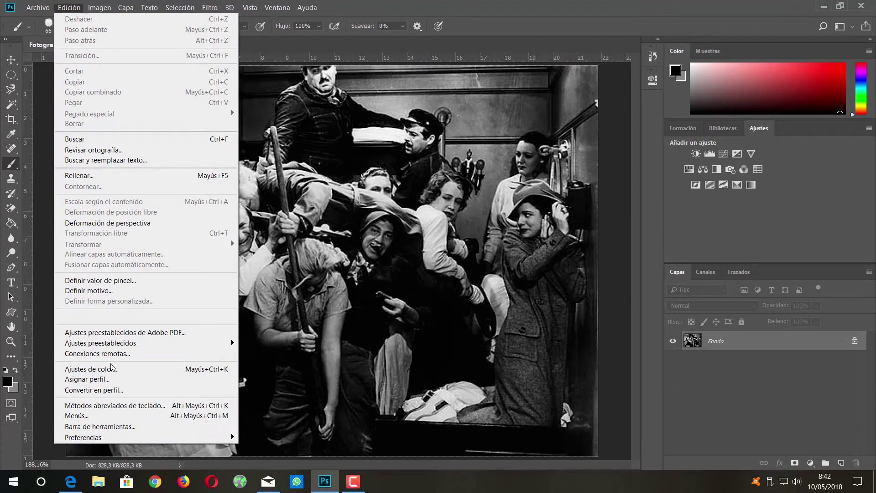
mouse_move(83, 437)
left_click(286, 274)
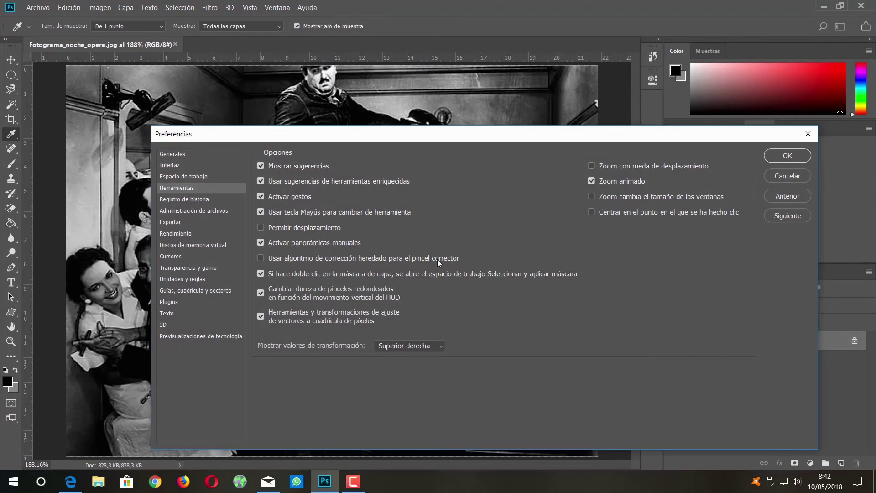
left_click(261, 212)
left_click(787, 155)
- Test tool switching with the B, M and Shift+M keys
key("b")
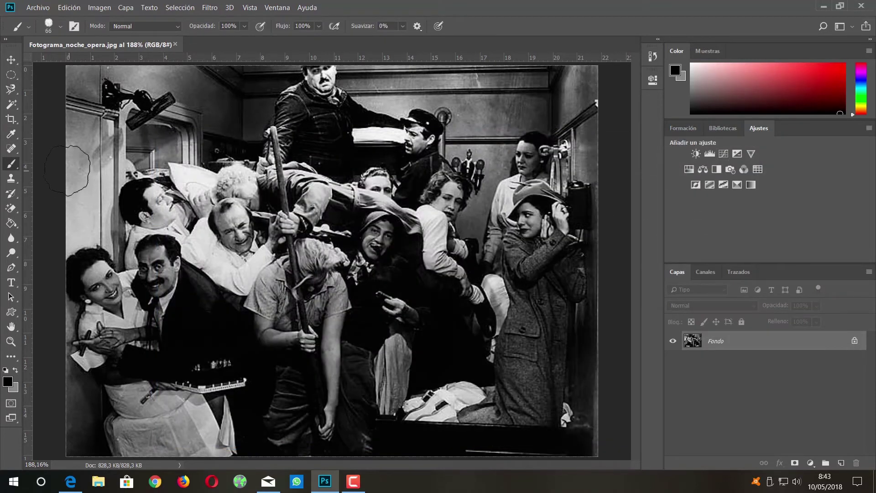
key("m")
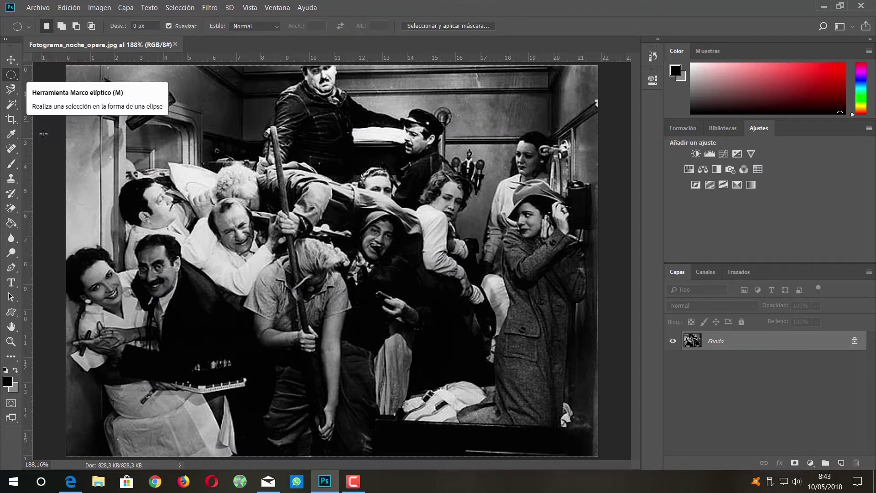
key("shift+m")
key("shift+m")
key("shift+m")
key("shift+m")
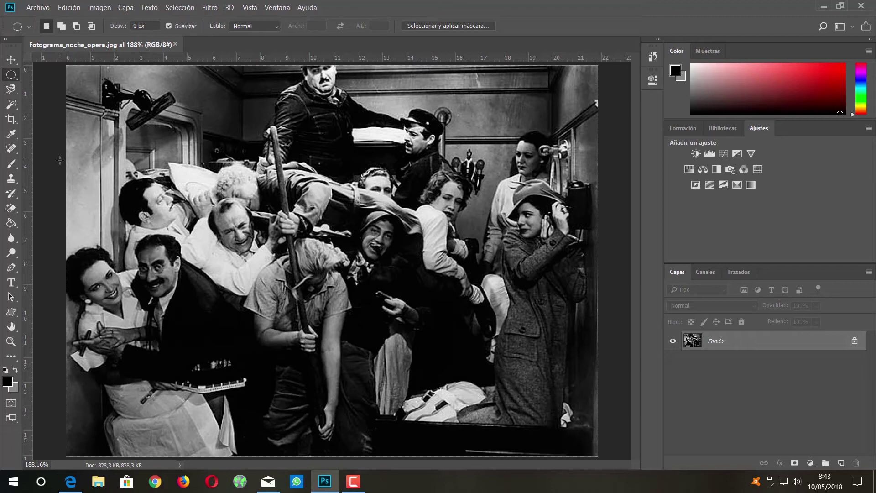
- Reconfirm the Herramientas preferences, switch to Elliptical Marquee, and open the Archivo menu
left_click(81, 8)
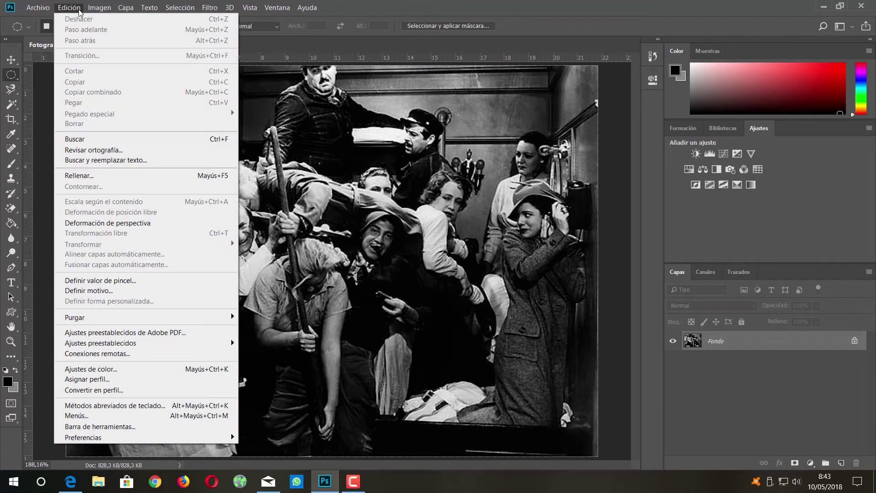
mouse_move(146, 437)
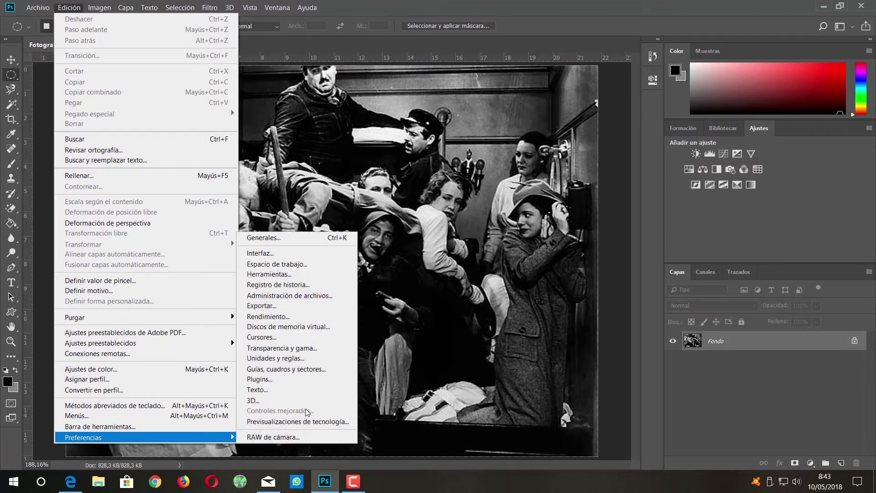
left_click(317, 274)
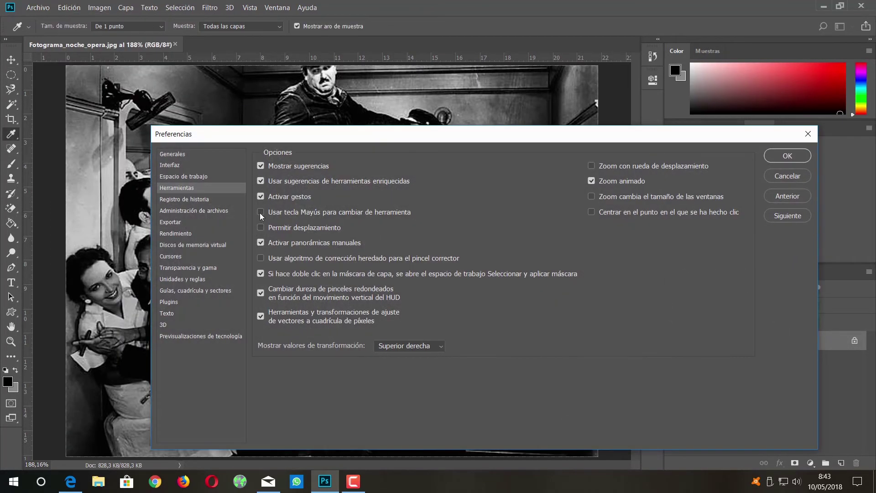
left_click(786, 157)
key("m")
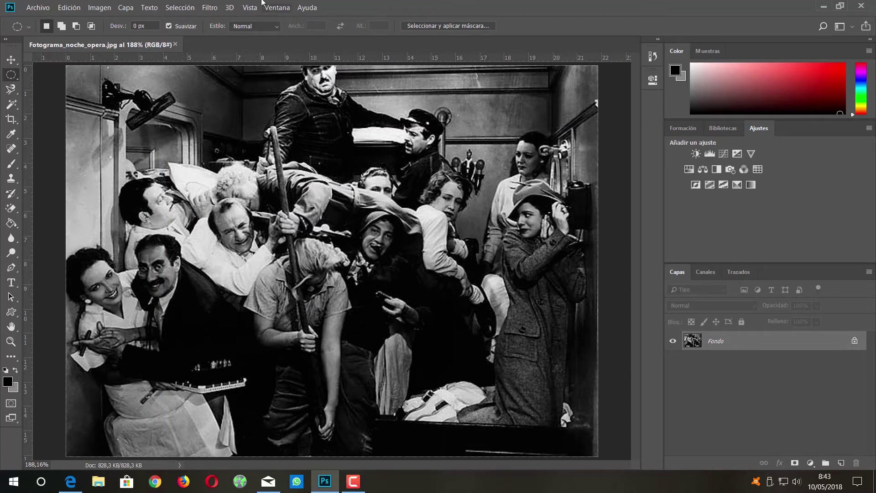
left_click(38, 8)
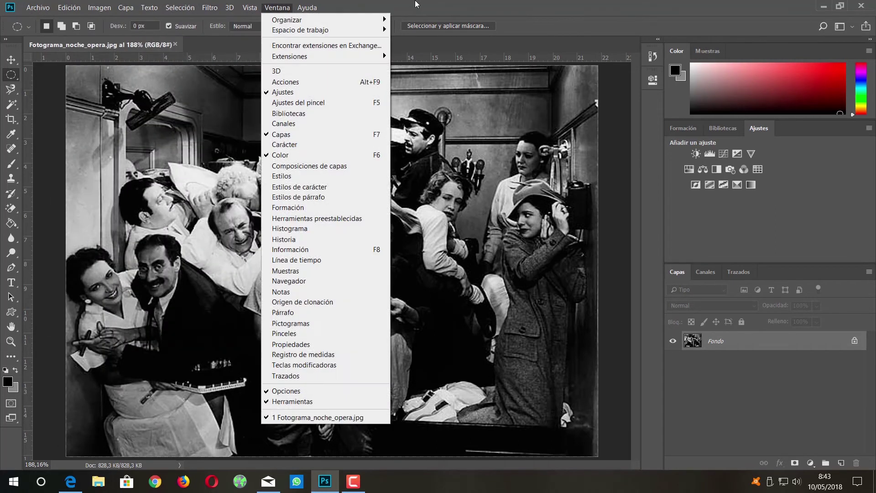
- Browse the Edición and Imagen menus, ending with the Archivo menu open
left_click(416, 4)
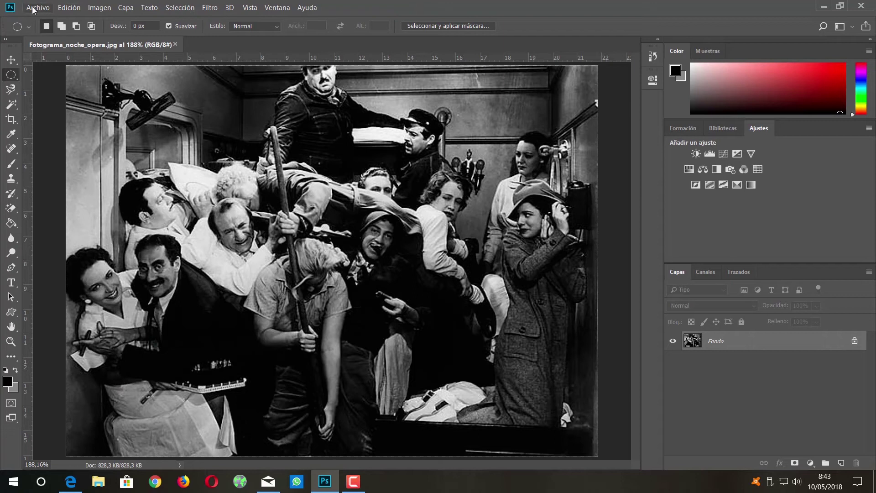
left_click(71, 8)
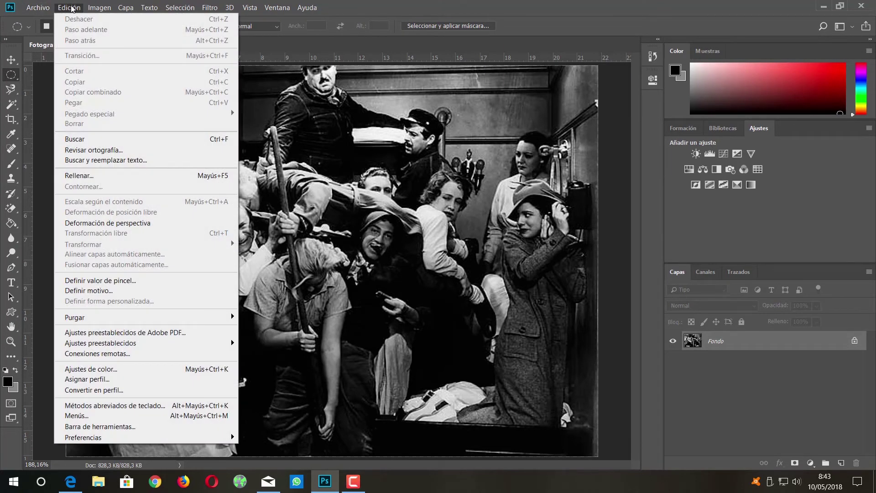
left_click(72, 8)
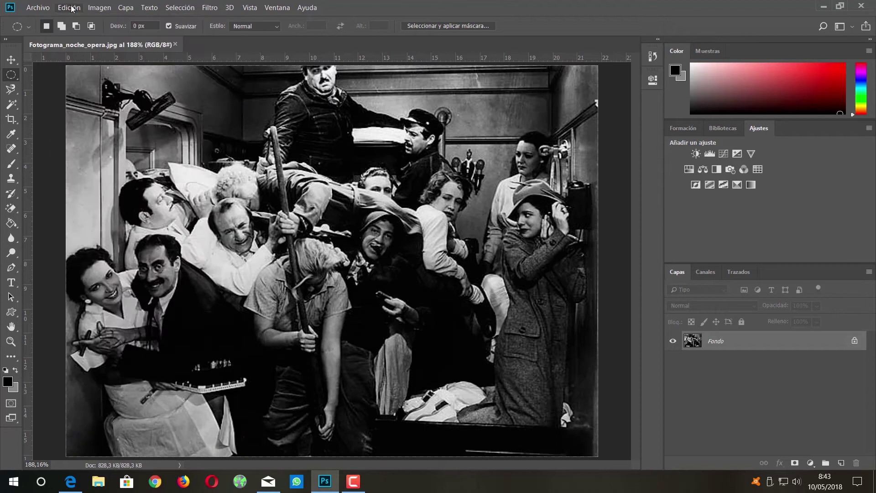
left_click(99, 8)
left_click(100, 8)
left_click(39, 10)
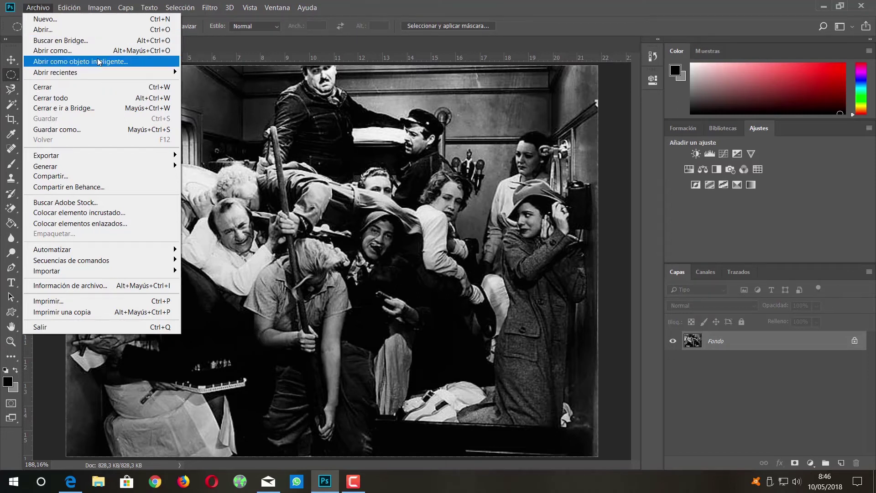
- Open and dismiss Archivo > Nuevo, then bring up the Selección menu
left_click(64, 23)
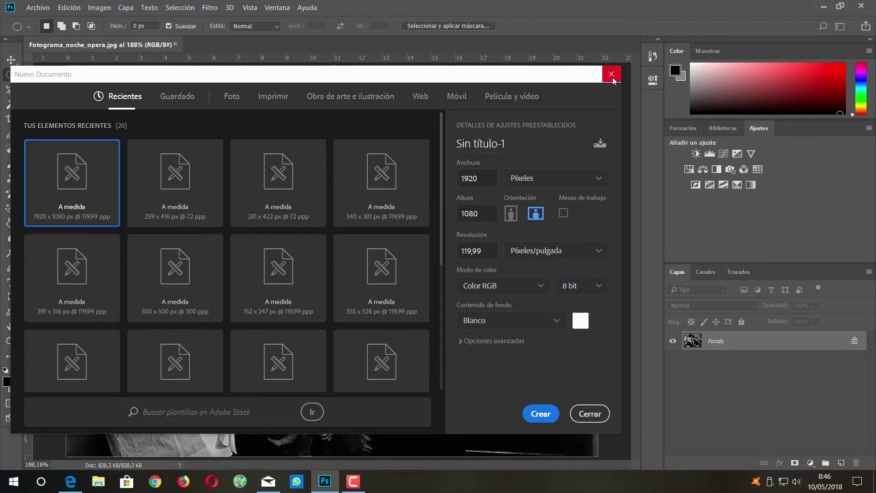
left_click(613, 77)
left_click(612, 78)
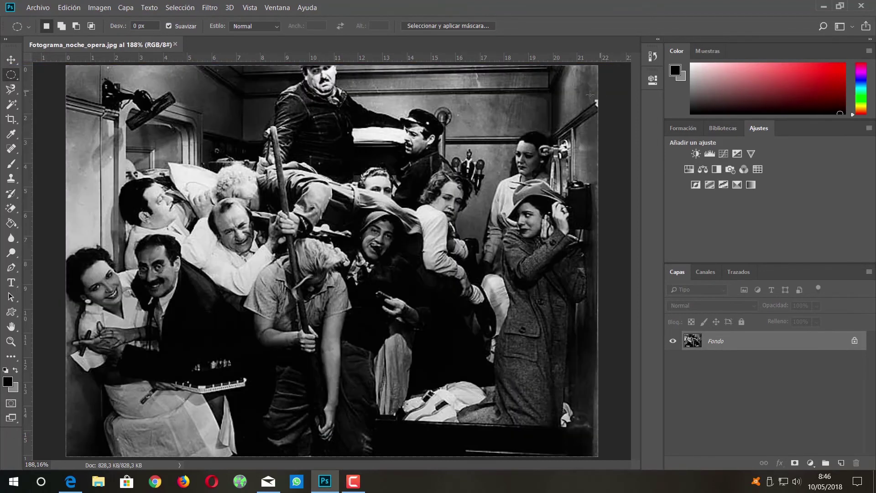
left_click(75, 8)
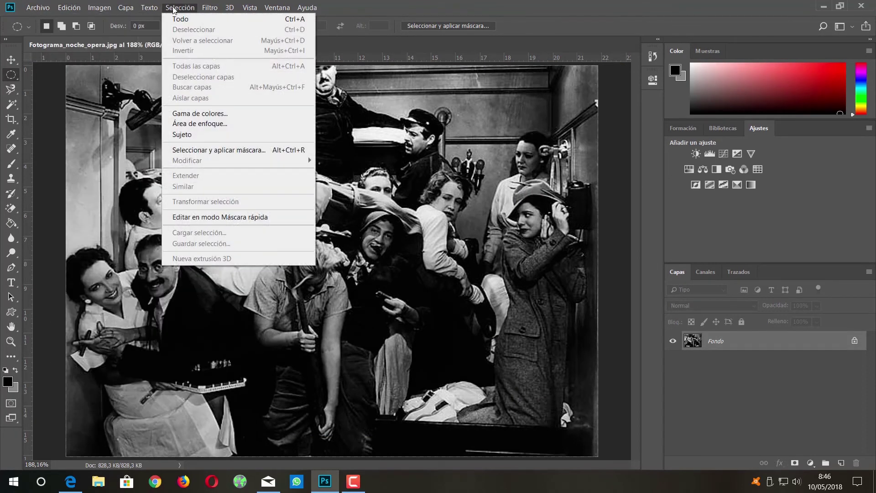
- Select all then deselect the still, and open and dismiss a new document via Ctrl+N
left_click(191, 20)
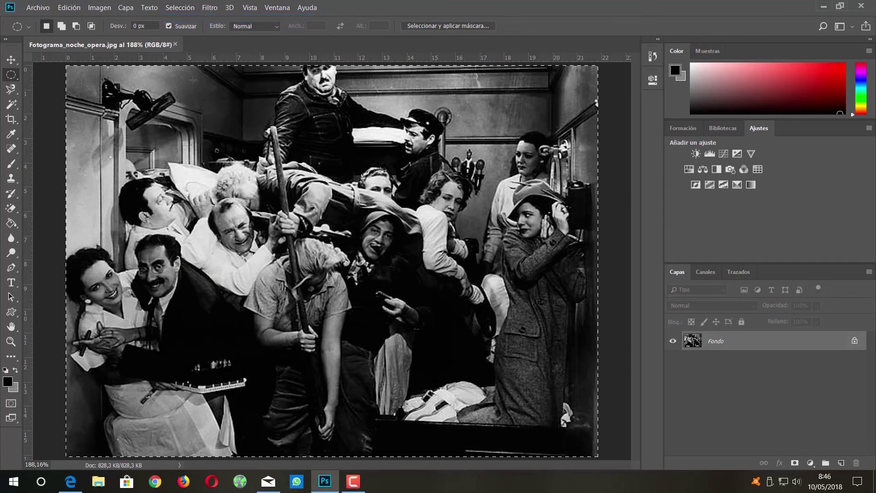
left_click(364, 143)
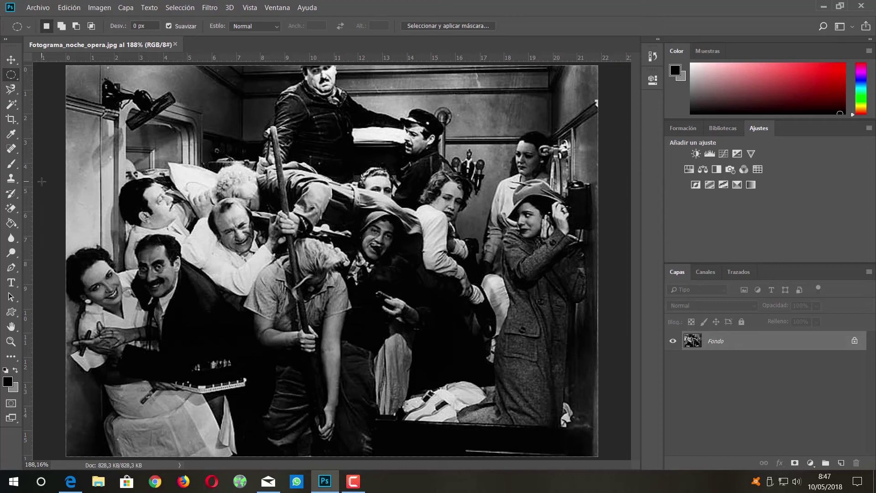
left_click(38, 8)
left_click(38, 8)
key("ctrl+n")
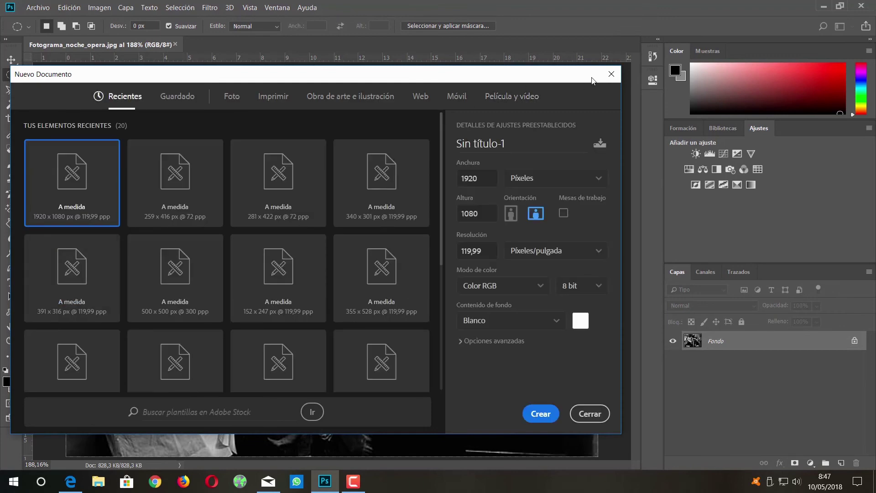
left_click(611, 74)
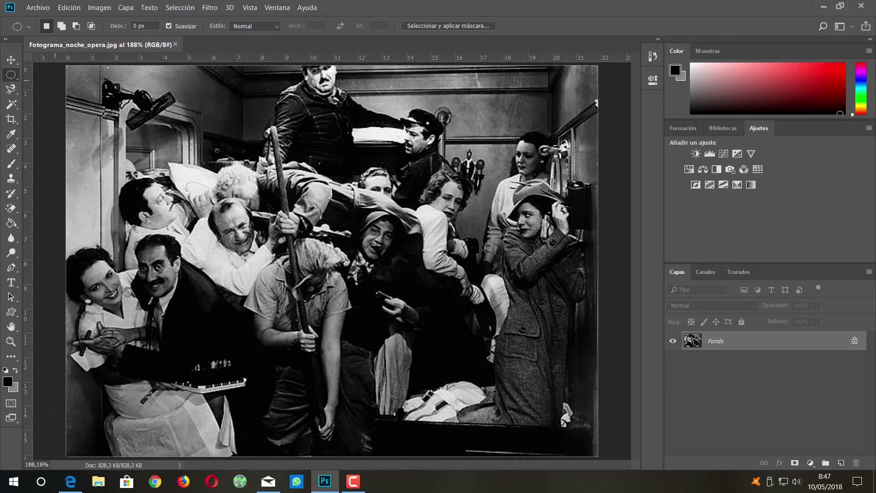
left_click(191, 8)
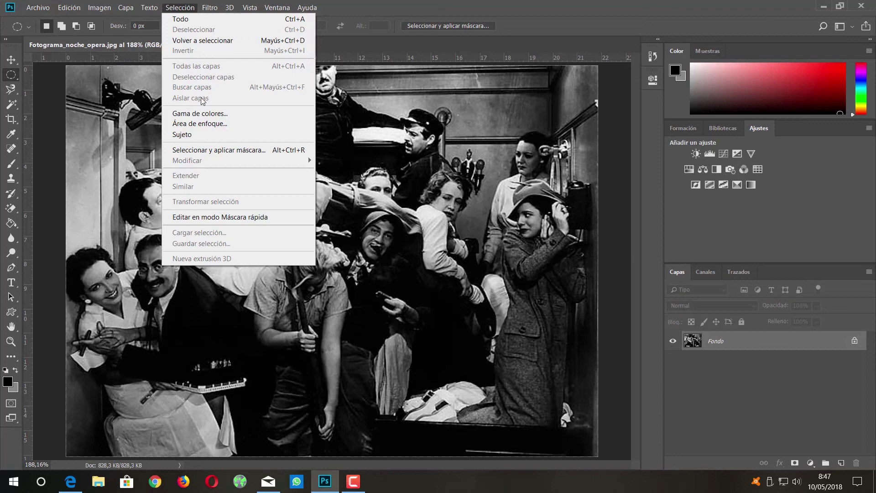
left_click(358, 15)
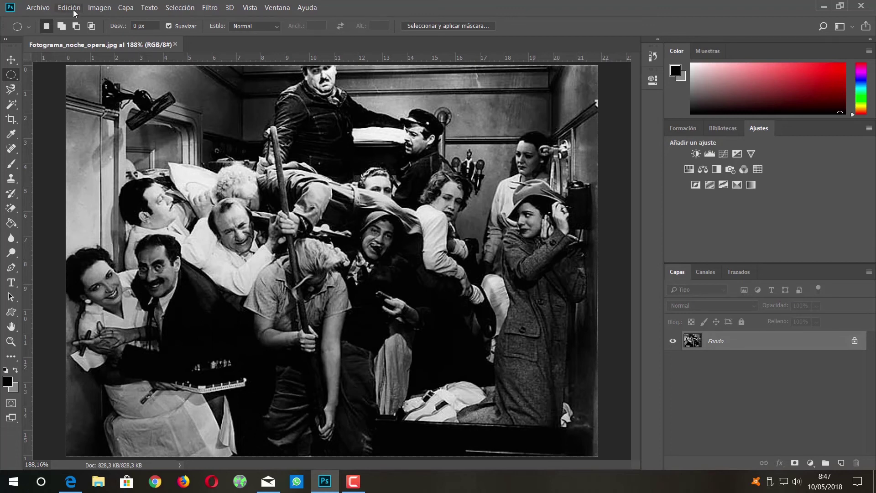
- Assign Shift+Ctrl+X to Selección > Deseleccionar capas, accepting the conflict with Liquify
left_click(73, 10)
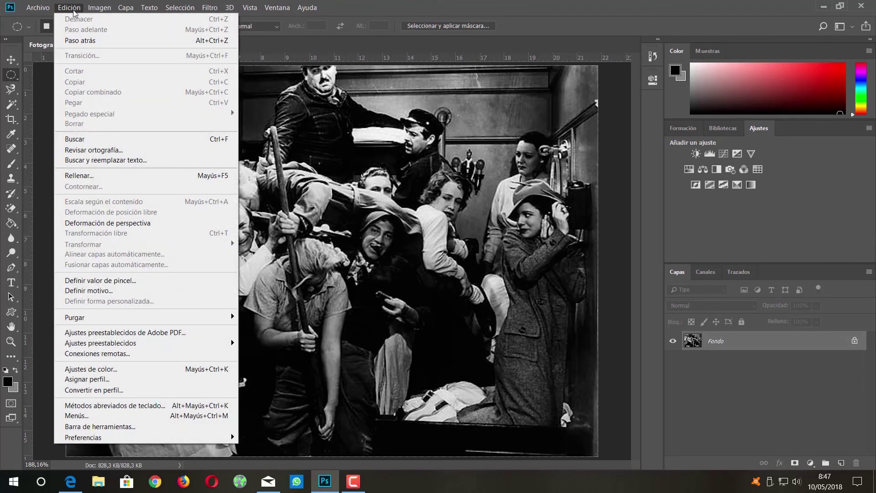
left_click(146, 404)
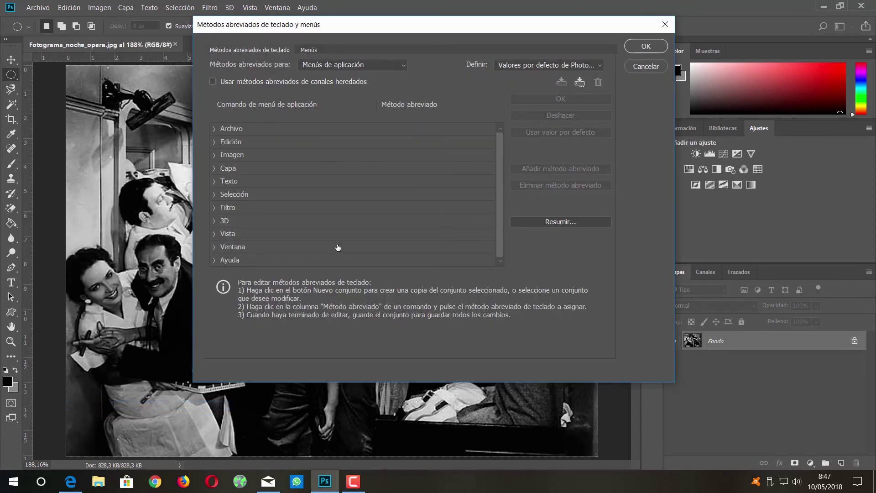
left_click(217, 196)
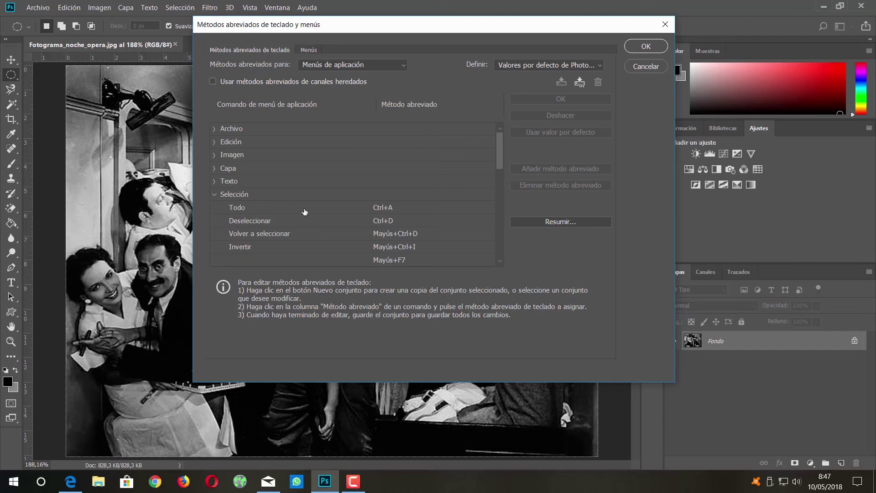
scroll(500, 261, "down", 3)
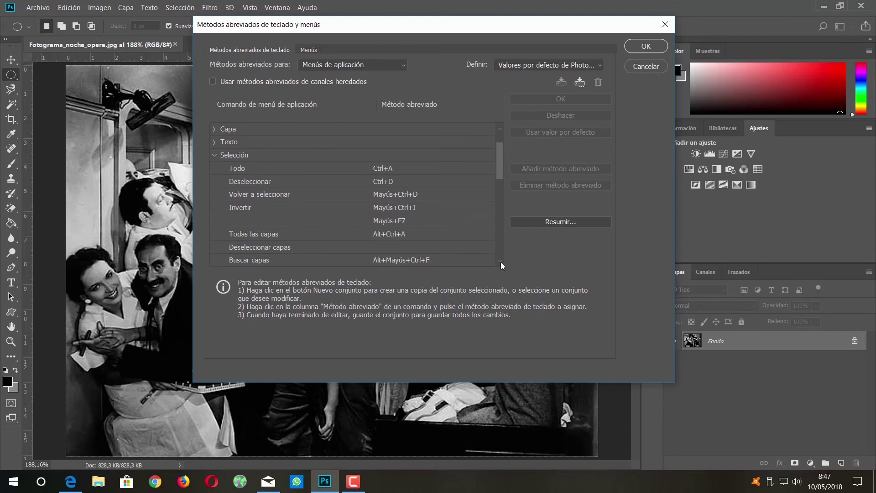
left_click(280, 249)
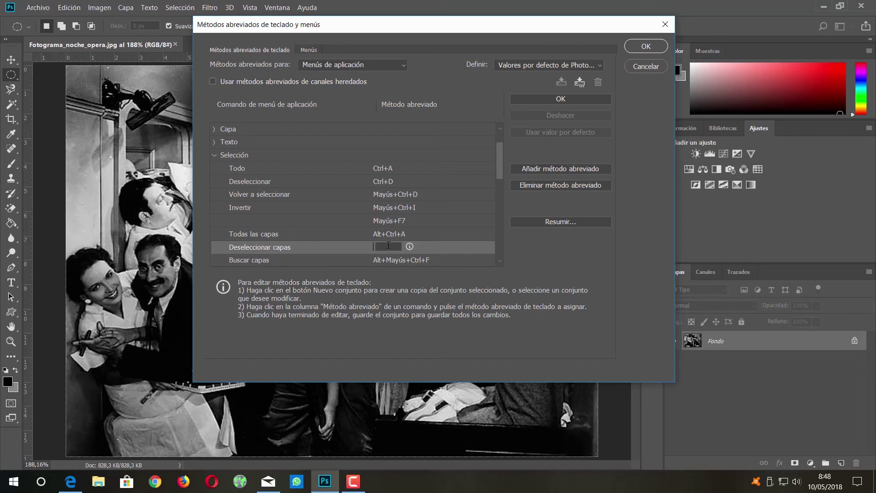
key("shift+a")
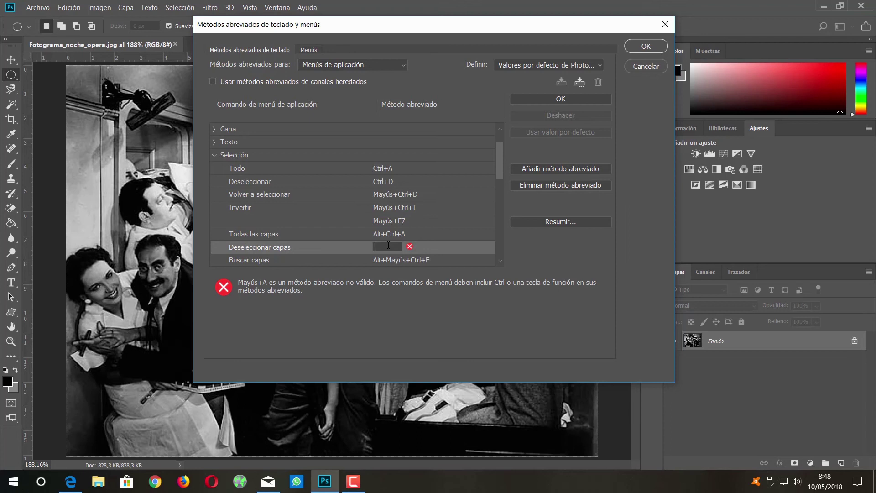
key("shift+ctrl+x")
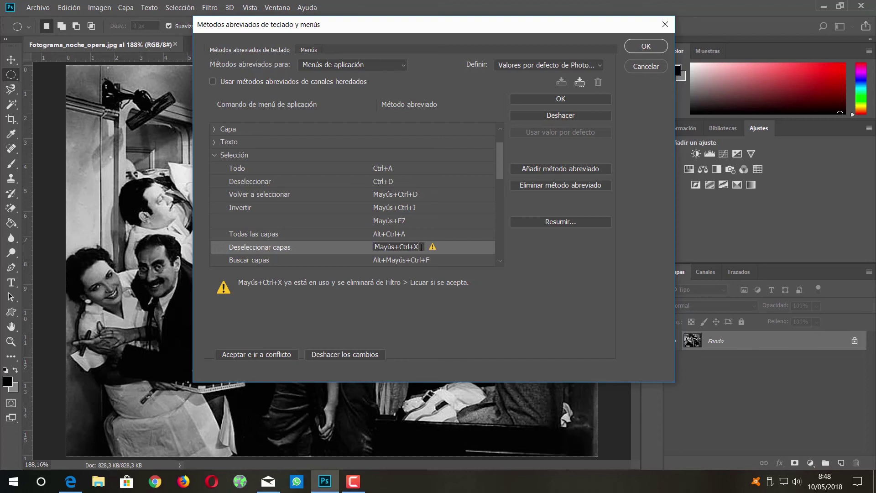
left_click_drag(421, 247, 358, 247)
key("Return")
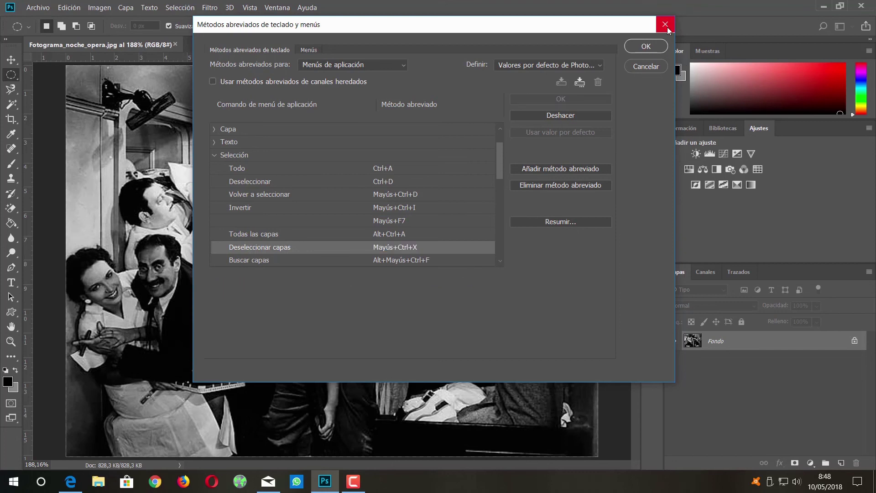
- Close the keyboard shortcuts dialog, then reset to default colours with black as foreground after a swap-and-back
left_click(645, 67)
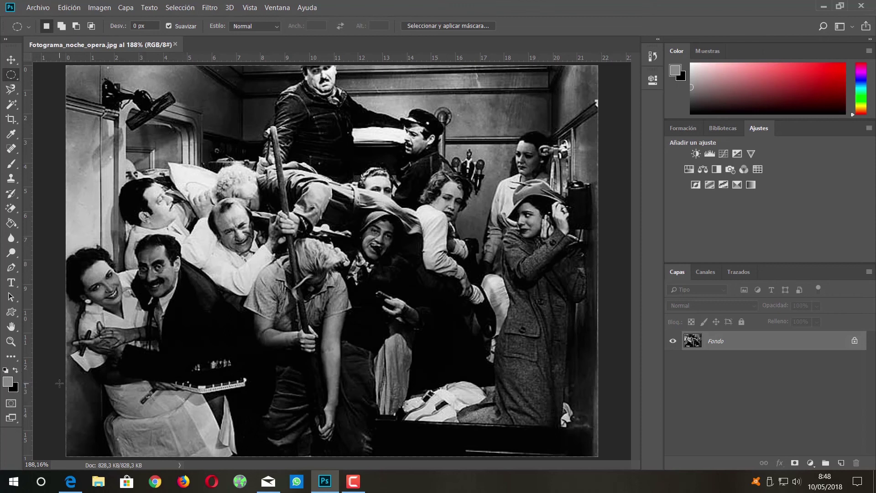
key("d")
left_click(16, 368)
key("x")
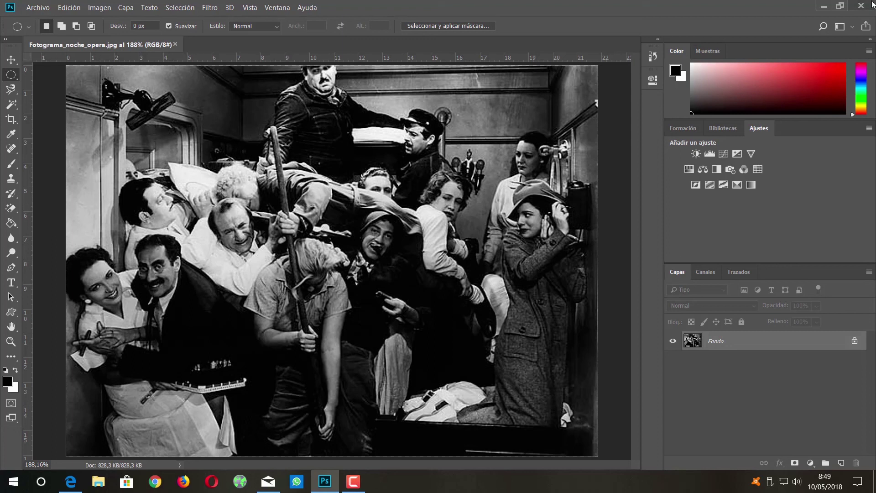
- Minimise the Photoshop window to reveal the desktop
left_click(820, 7)
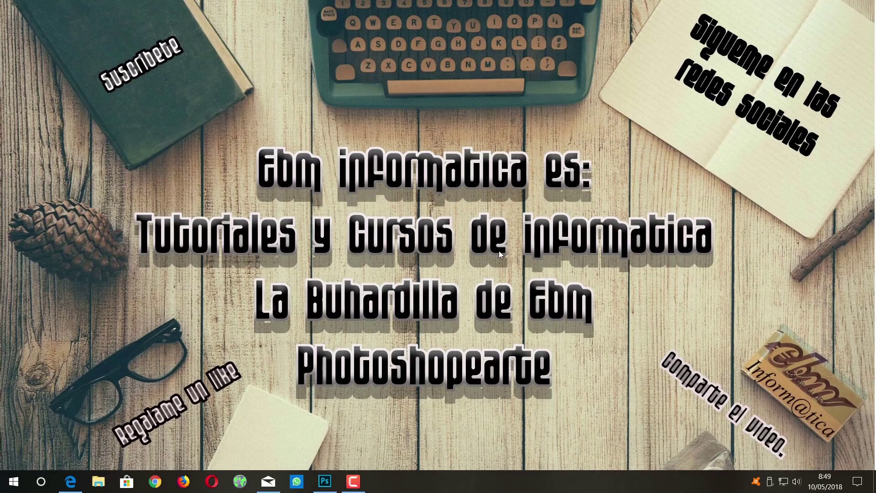